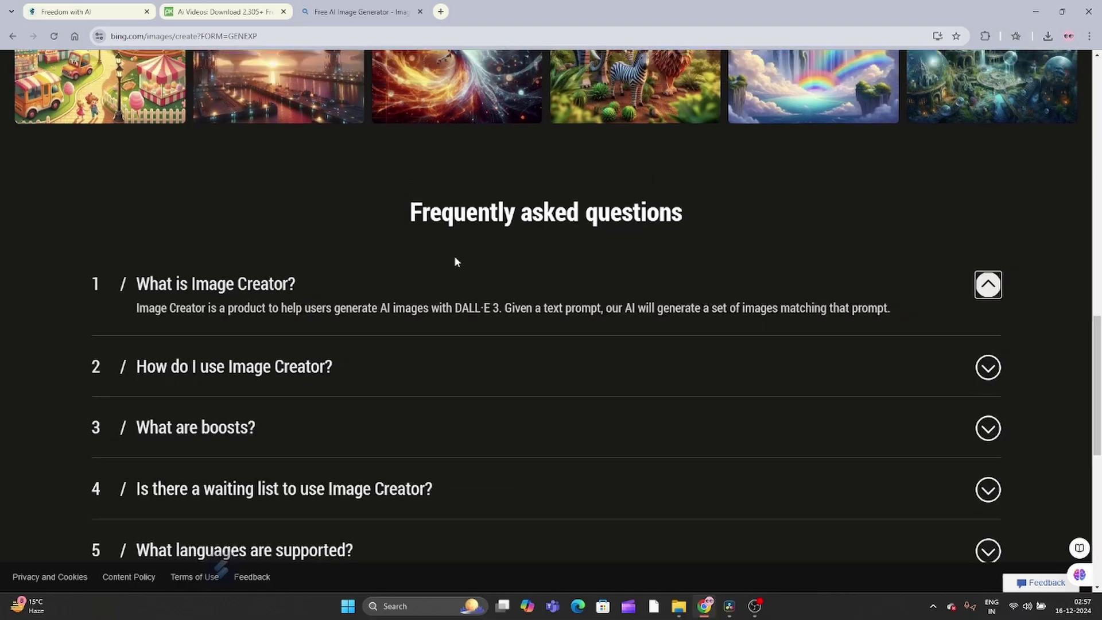
pyautogui.scroll(1, 454, 255)
pyautogui.scroll(1, 454, 256)
pyautogui.scroll(1, 454, 256)
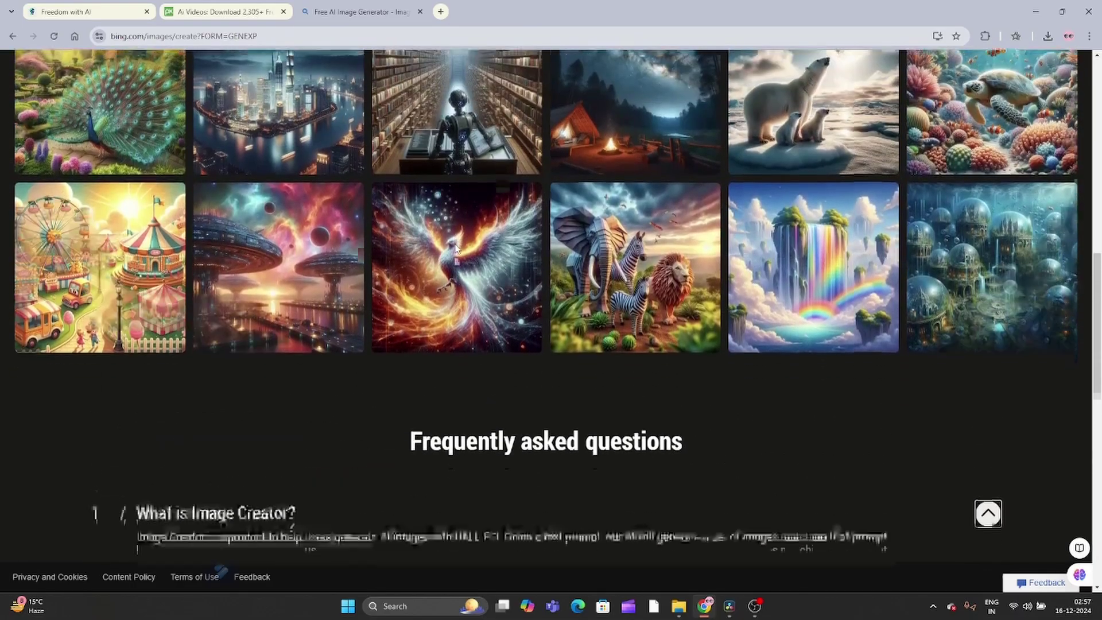
pyautogui.scroll(-1, 454, 255)
pyautogui.scroll(-1, 454, 256)
pyautogui.scroll(-1, 454, 255)
pyautogui.scroll(-1, 453, 256)
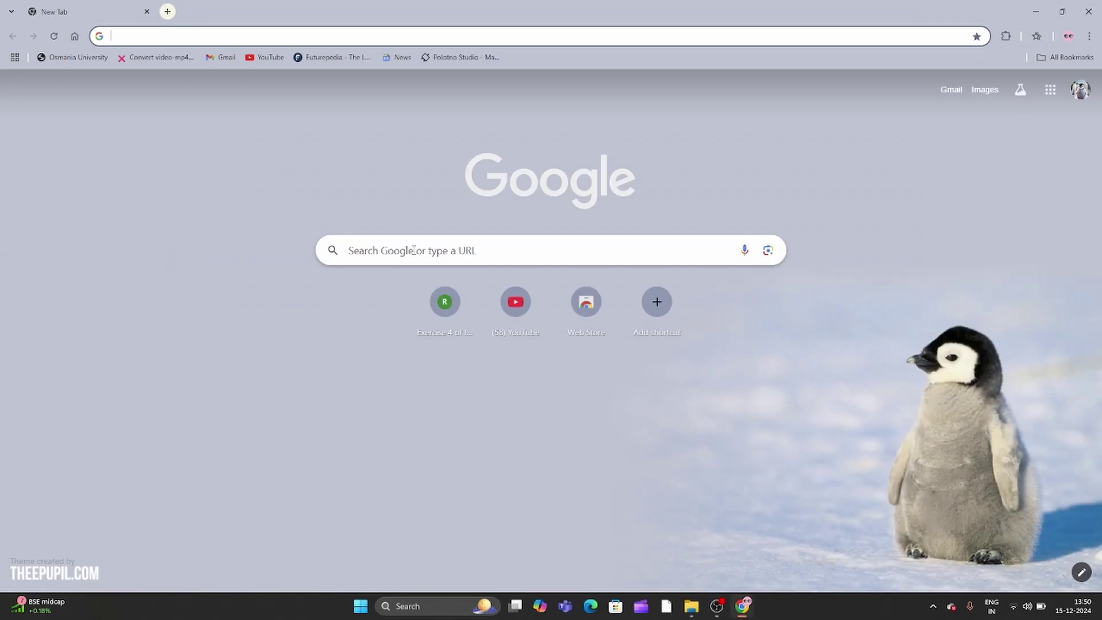
# Search Google for 'bing image creator' and go to the Bing Image Creator page.
pyautogui.click(411, 249)
pyautogui.write('b')
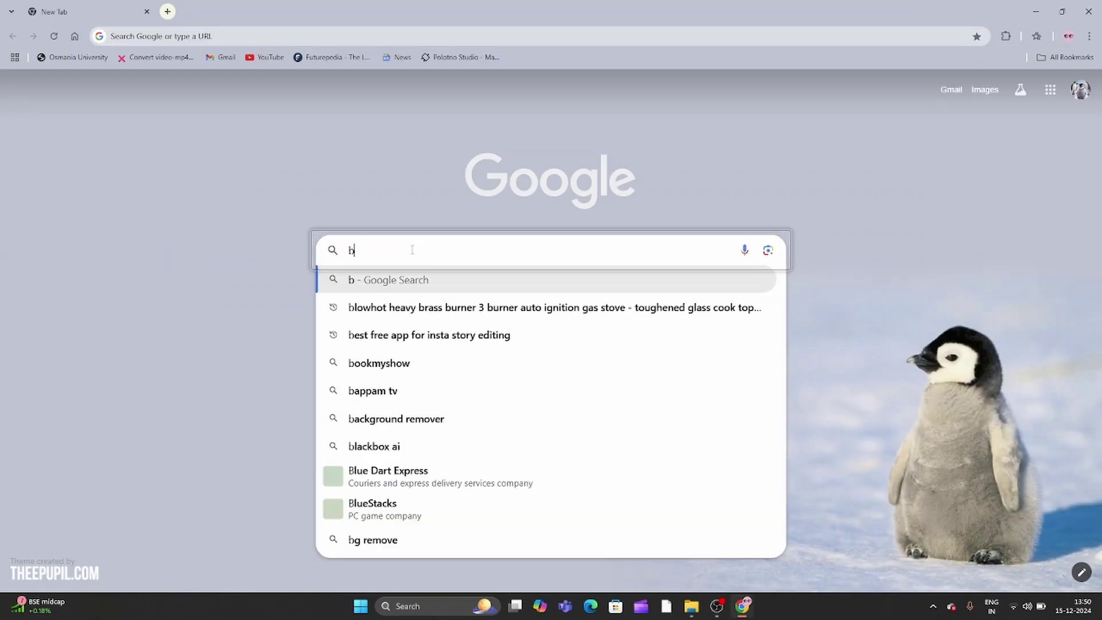
pyautogui.write('ing image creater')
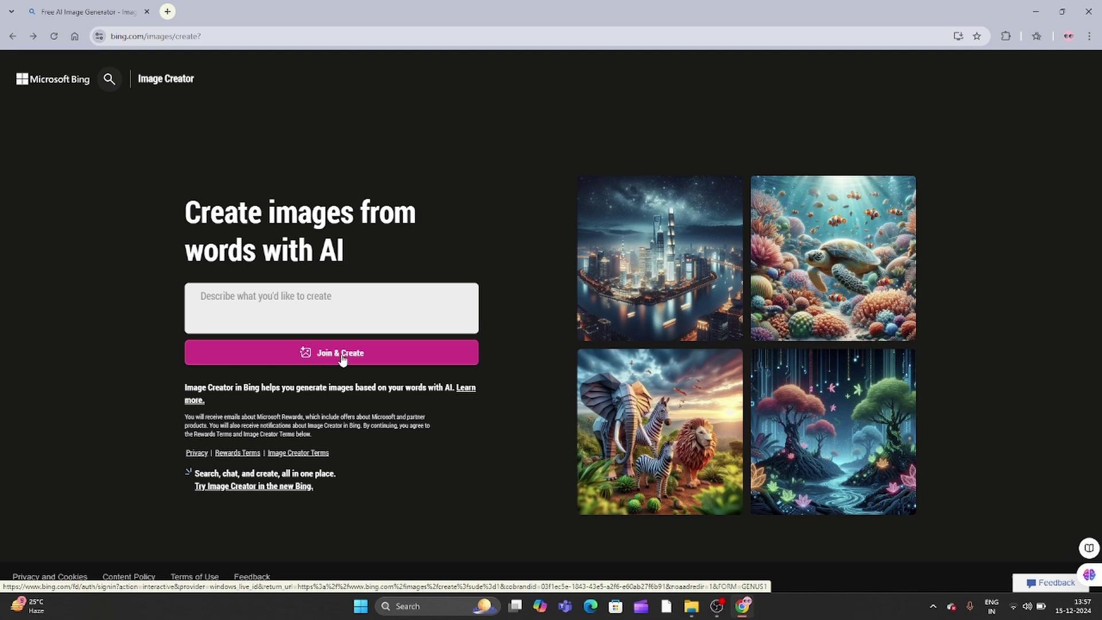
# Choose sign-in with a personal Microsoft account and start creating a new one.
pyautogui.click(343, 360)
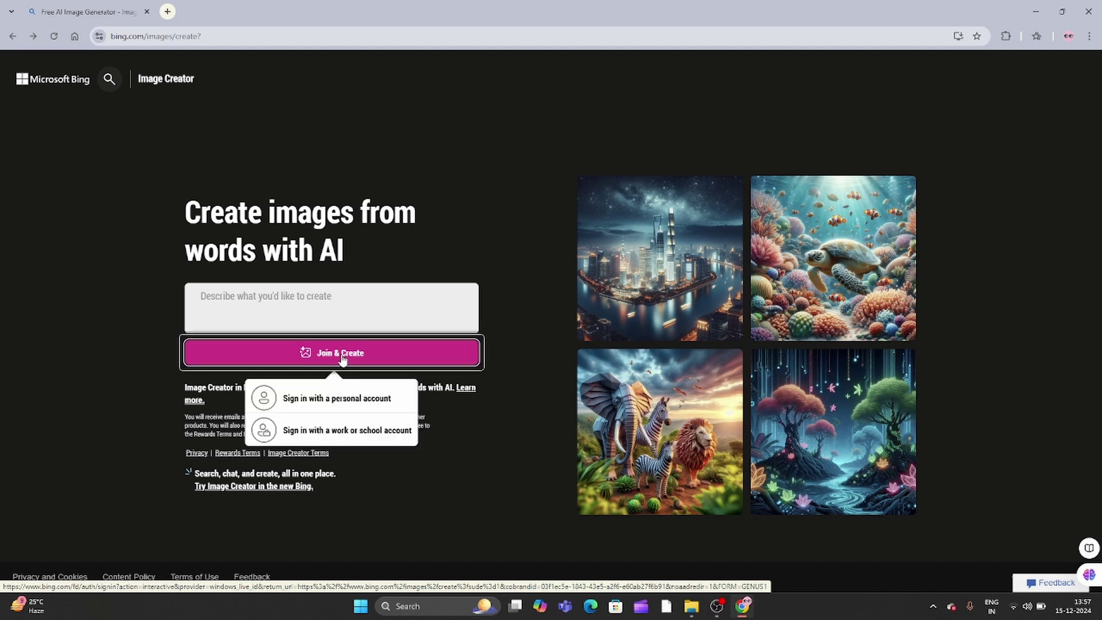
pyautogui.click(339, 400)
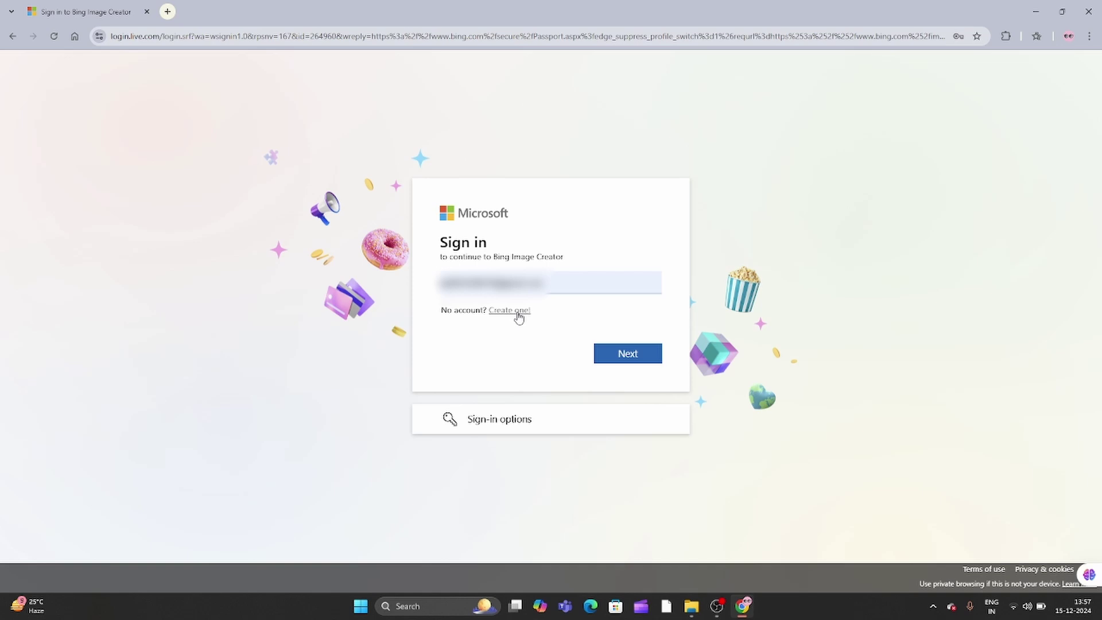
pyautogui.click(517, 313)
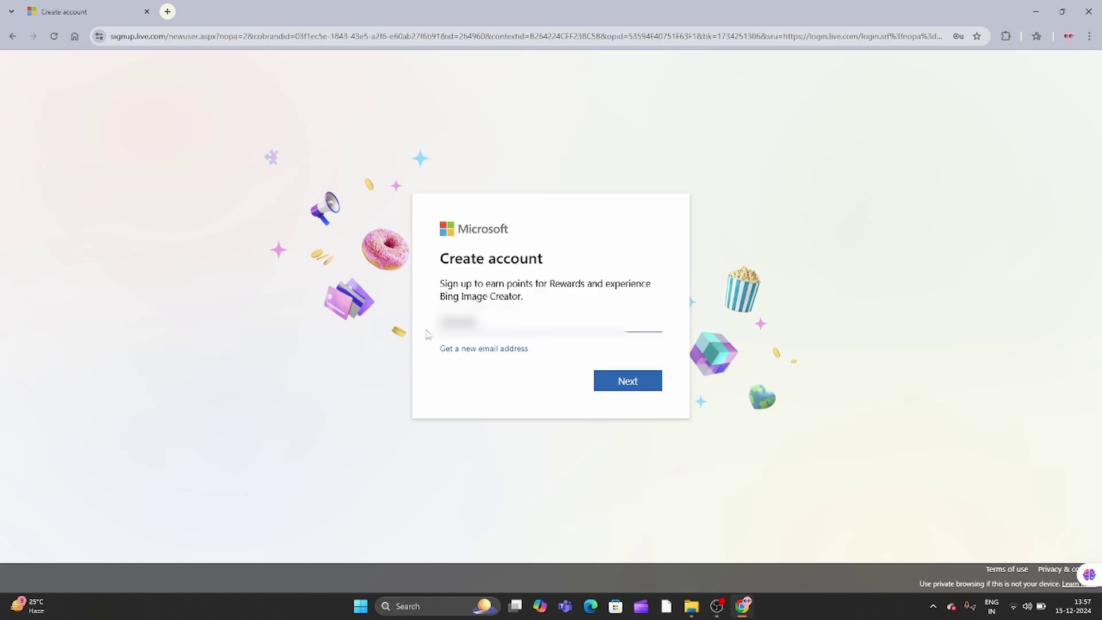
# Enter the email, autofilled name and birth month, continuing to email verification.
pyautogui.click(636, 385)
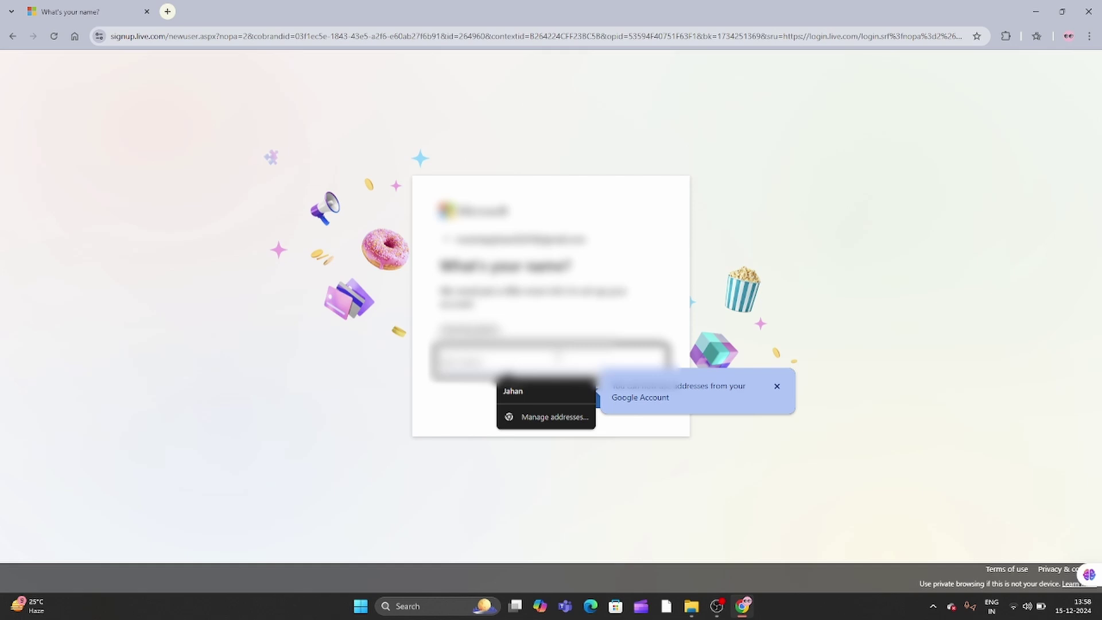
pyautogui.press('Tab')
pyautogui.press('Tab')
pyautogui.click(634, 401)
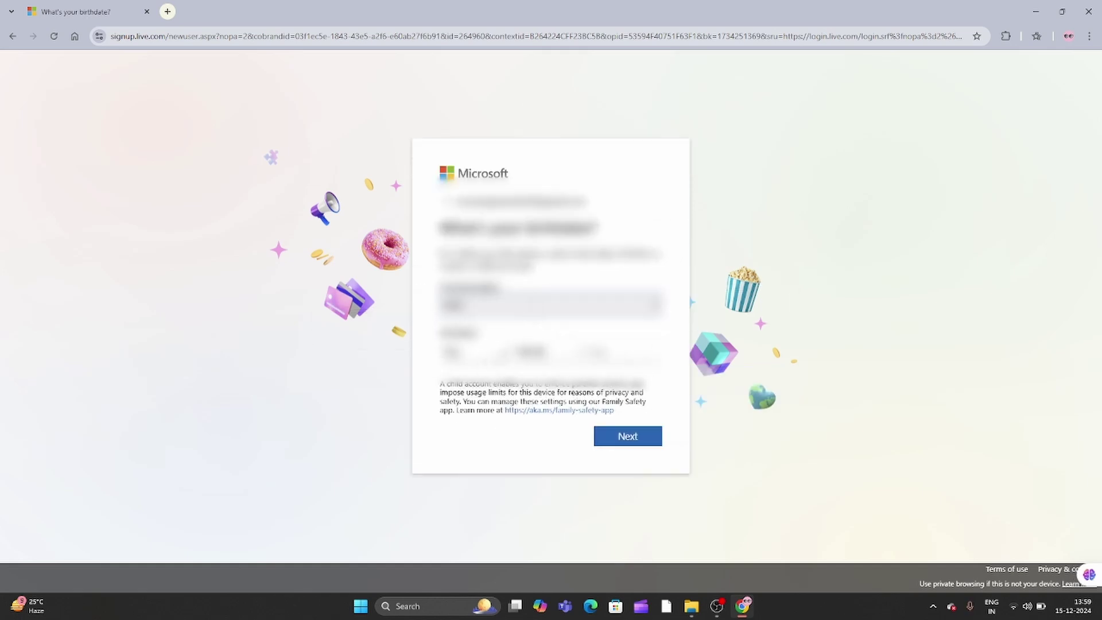
pyautogui.click(532, 351)
pyautogui.press('Return')
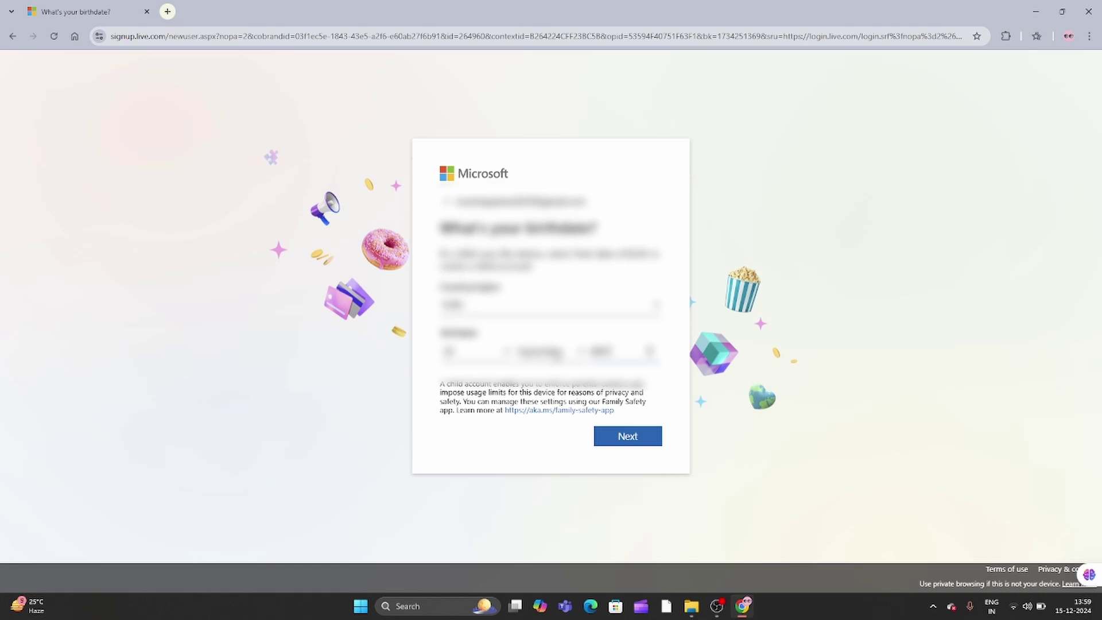
pyautogui.click(632, 441)
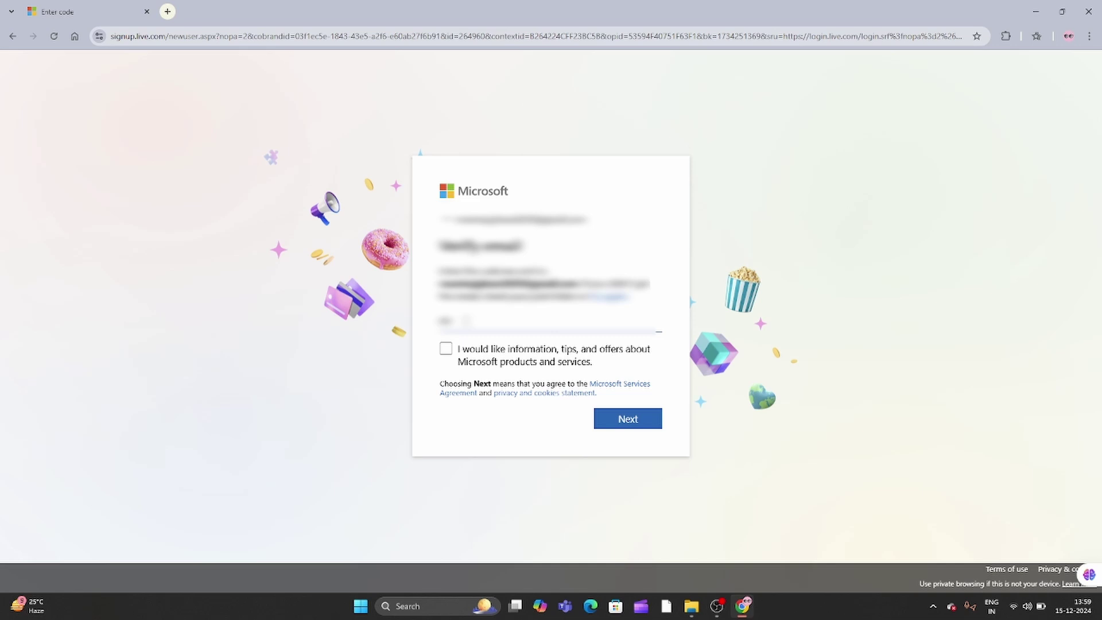
pyautogui.write('1')
# Submit the emailed code with offers opted in, then rotate the plane to pass the robot check.
pyautogui.click(446, 349)
pyautogui.click(617, 421)
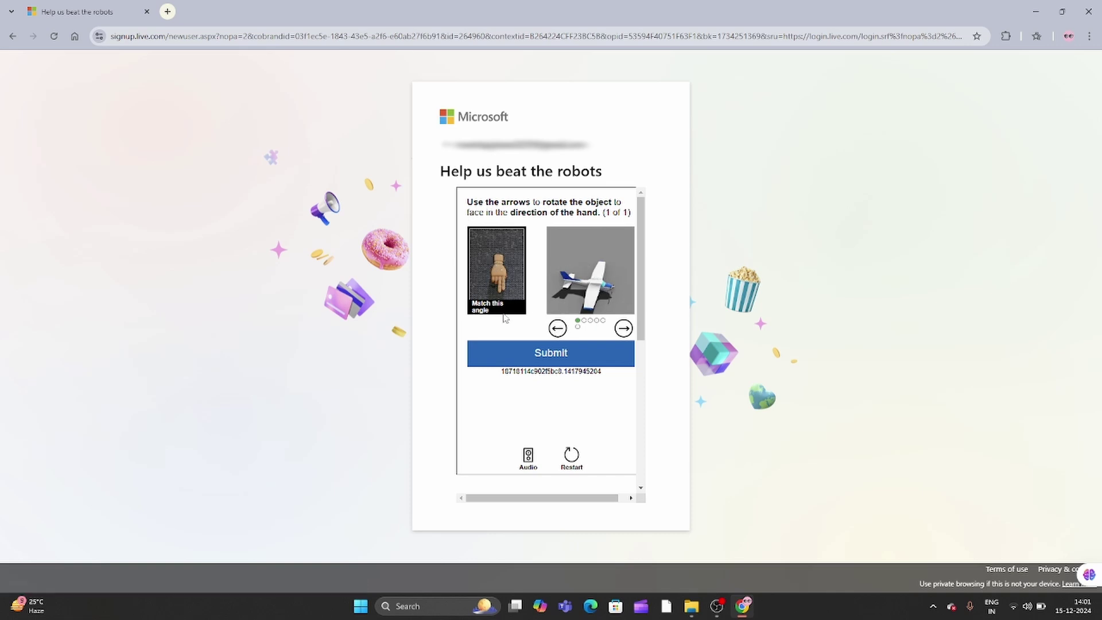
pyautogui.click(558, 327)
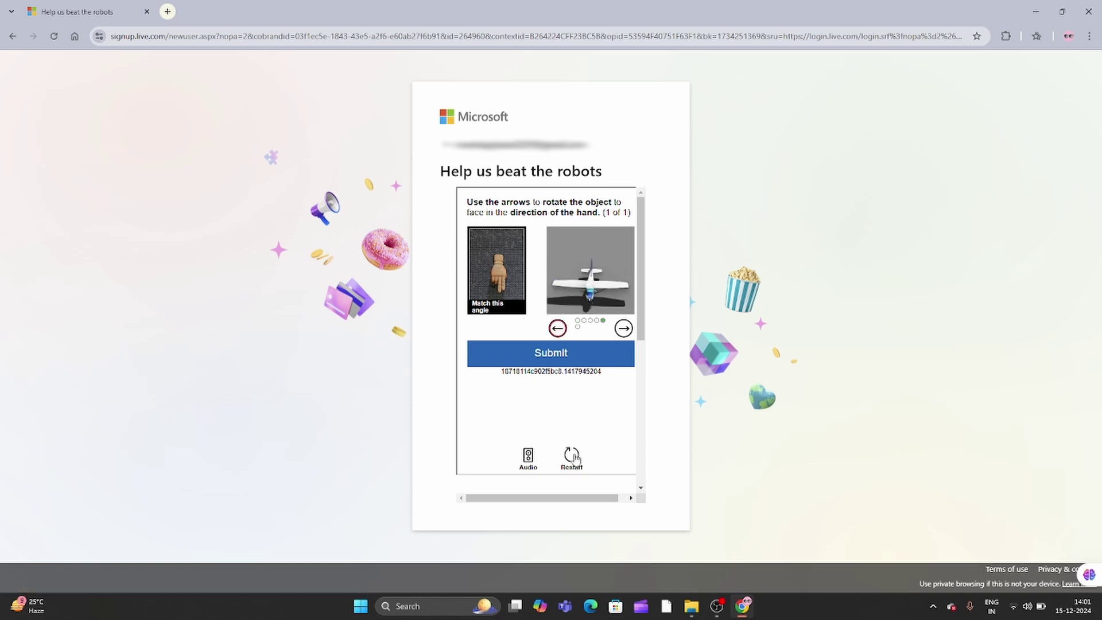
pyautogui.click(555, 362)
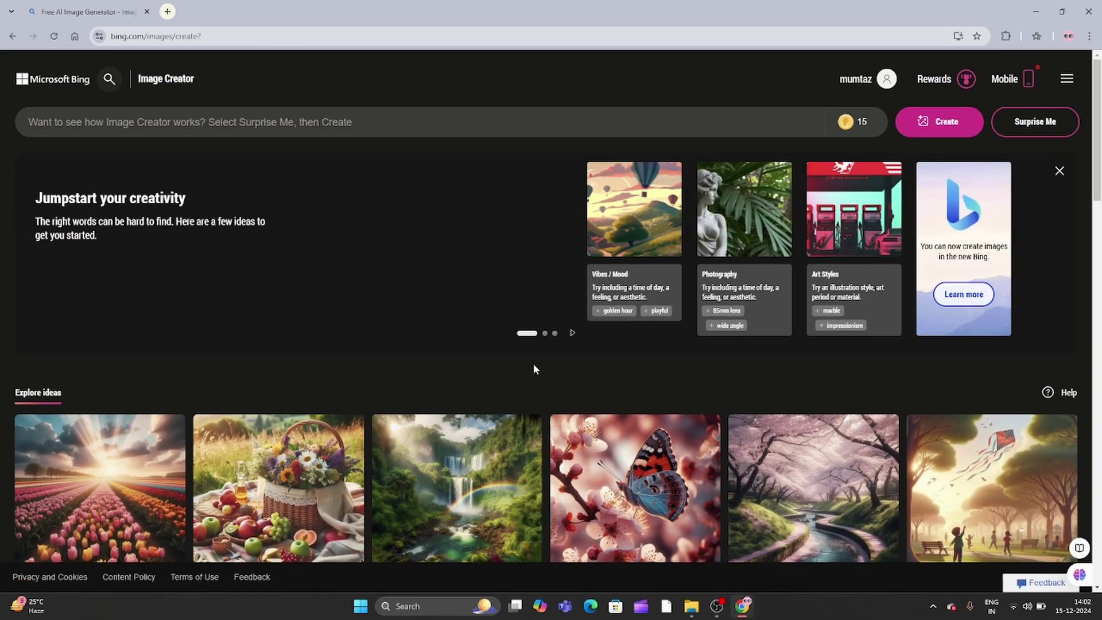
pyautogui.scroll(-3, 533, 369)
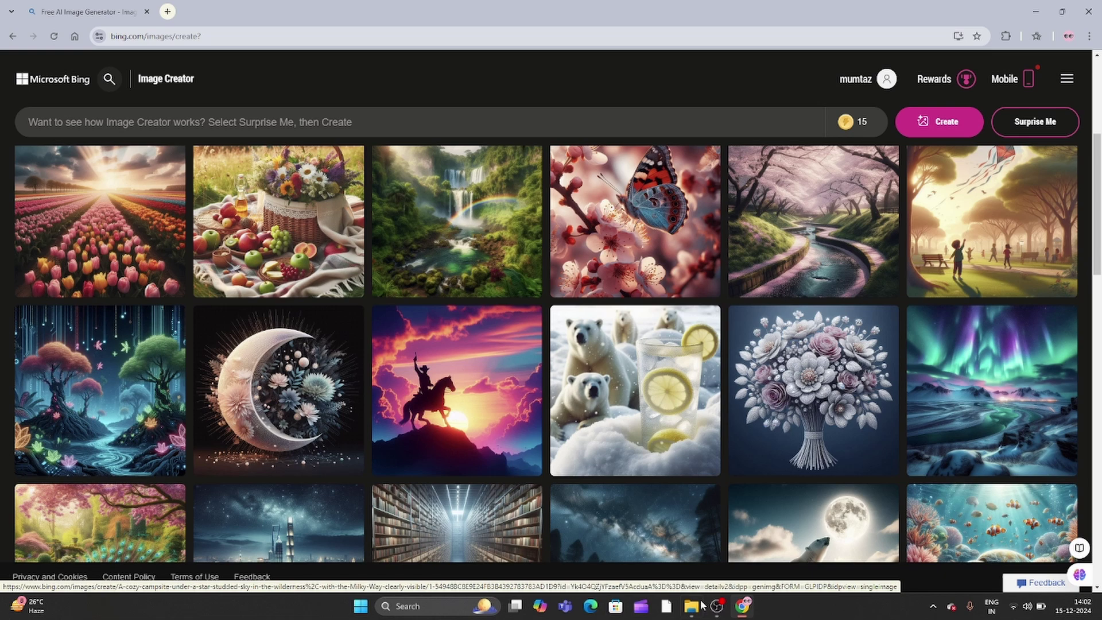
# Enter the prompt 'A robot drinking coffee while reading a newspaper in a cozy cafe'.
pyautogui.click(432, 127)
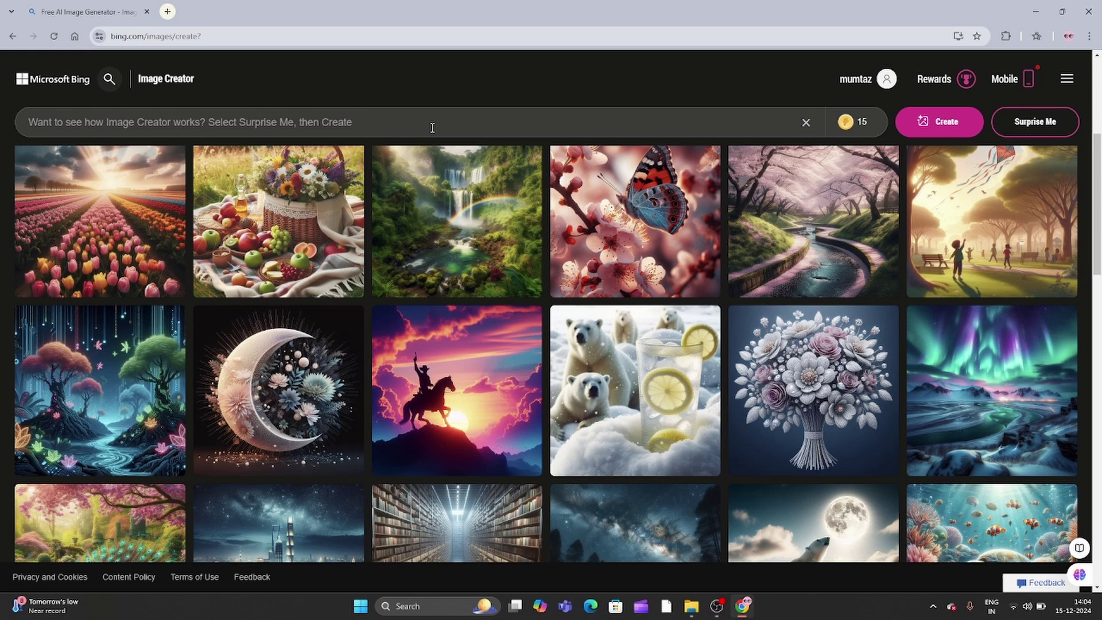
pyautogui.write('A robot d')
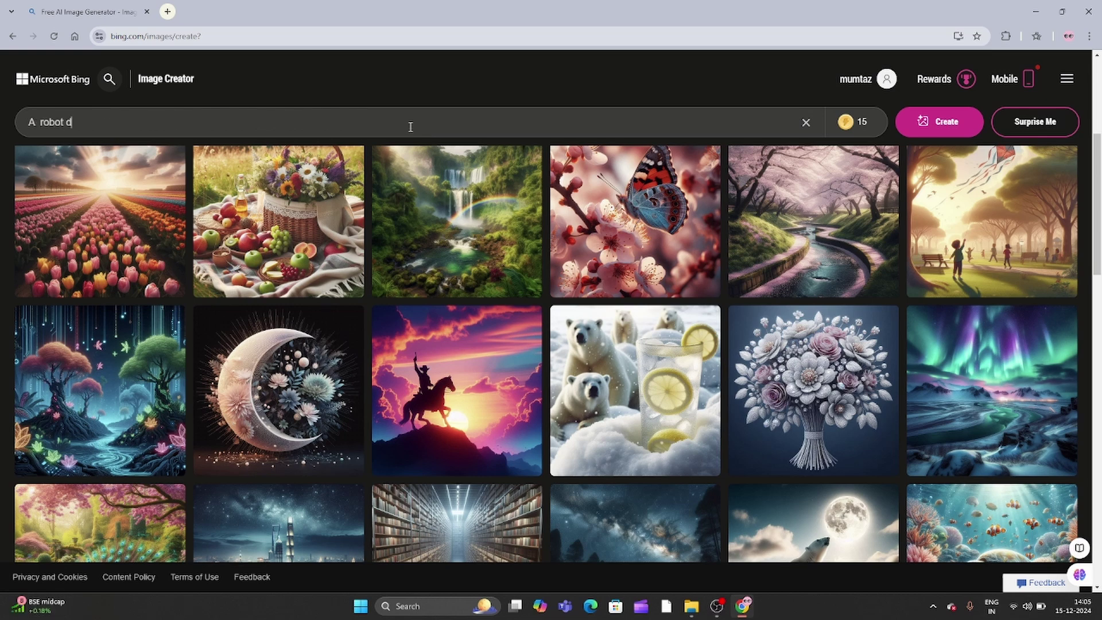
pyautogui.write('rinking coffee')
pyautogui.write(' while reading a newspap')
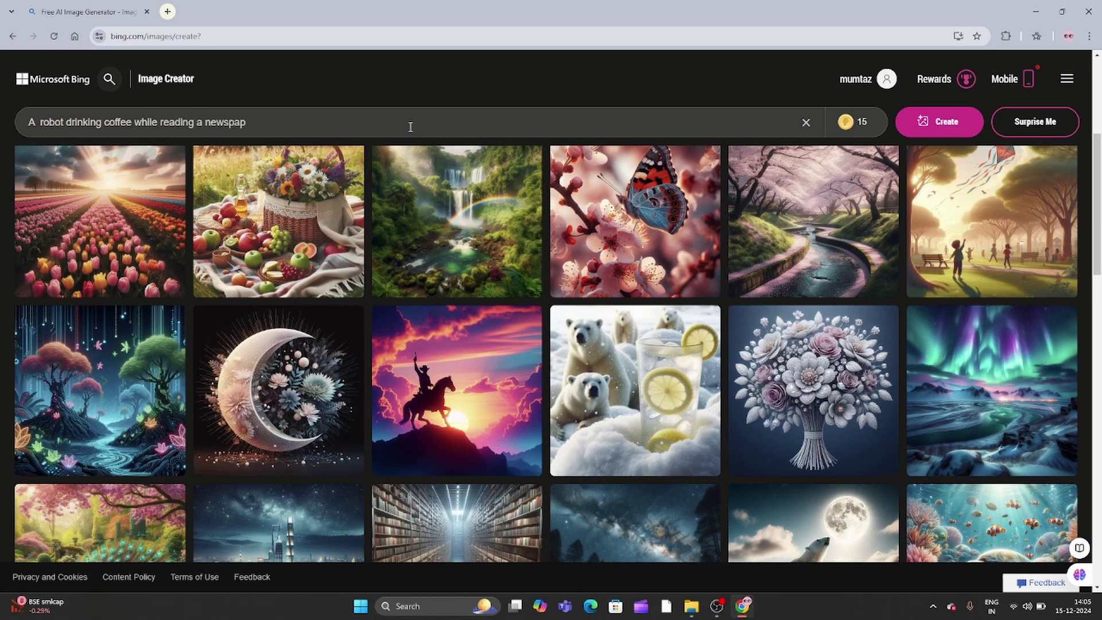
pyautogui.write('er in a cozy cafe')
pyautogui.scroll(-3, 409, 127)
# Generate the robot-cafe images, then view the second and third recent image sets.
pyautogui.click(939, 121)
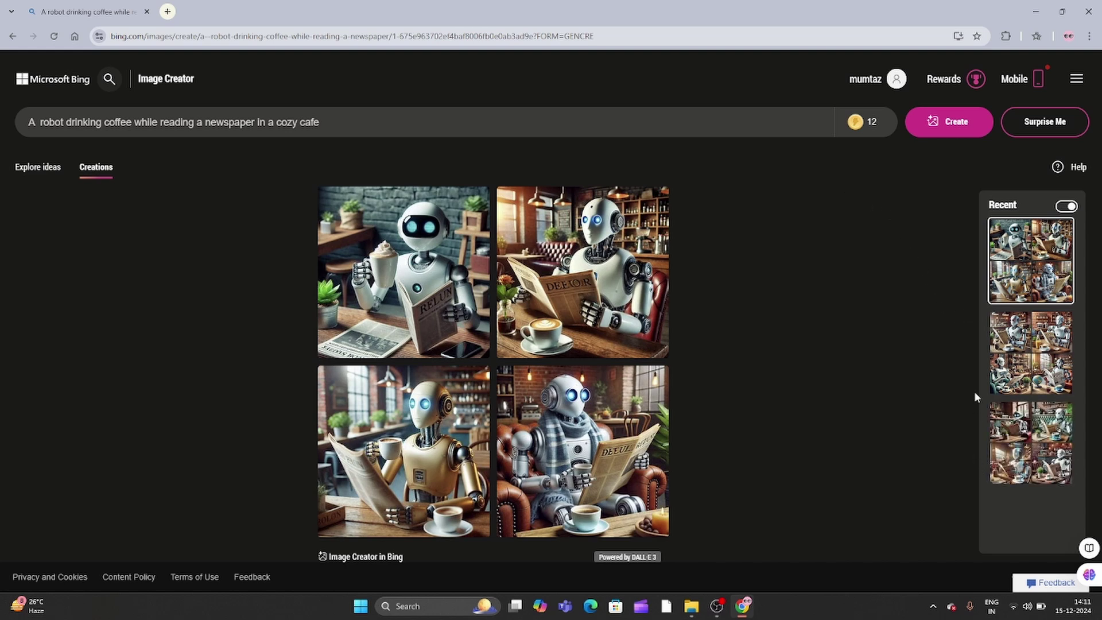
pyautogui.click(1058, 379)
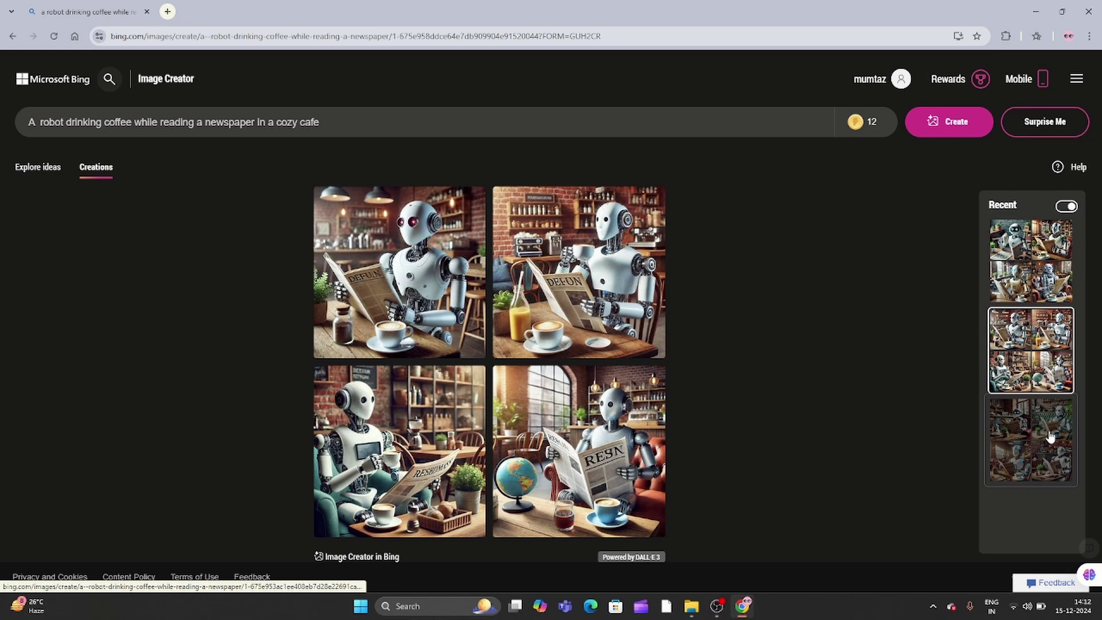
pyautogui.click(1049, 437)
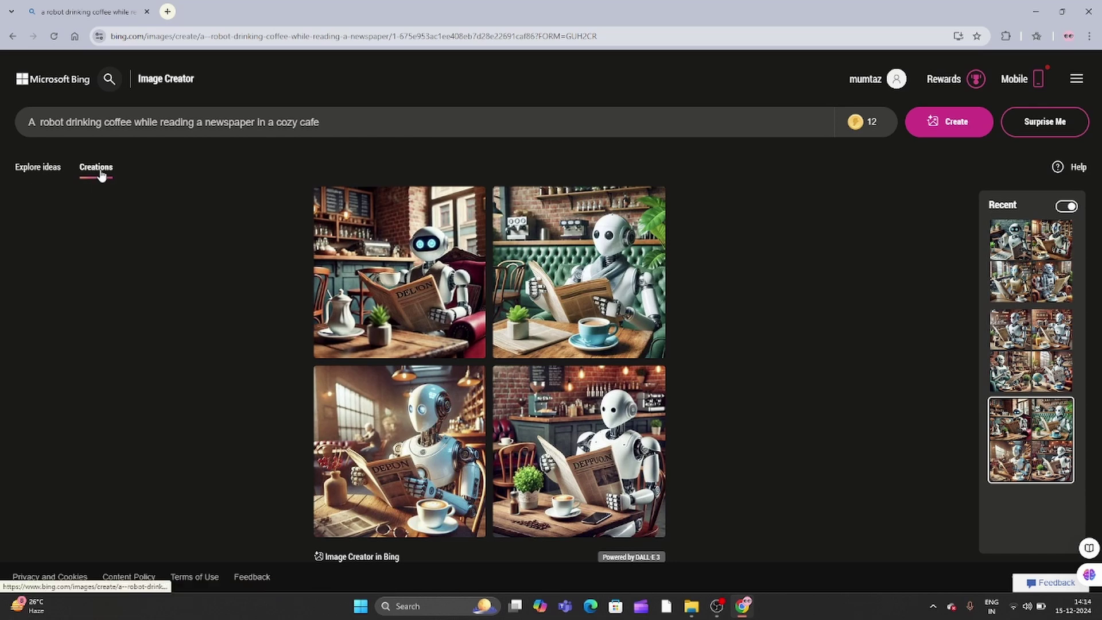
# Return to Explore ideas and get the Surprise Me prompt 'boho interior design with red accents'.
pyautogui.click(35, 168)
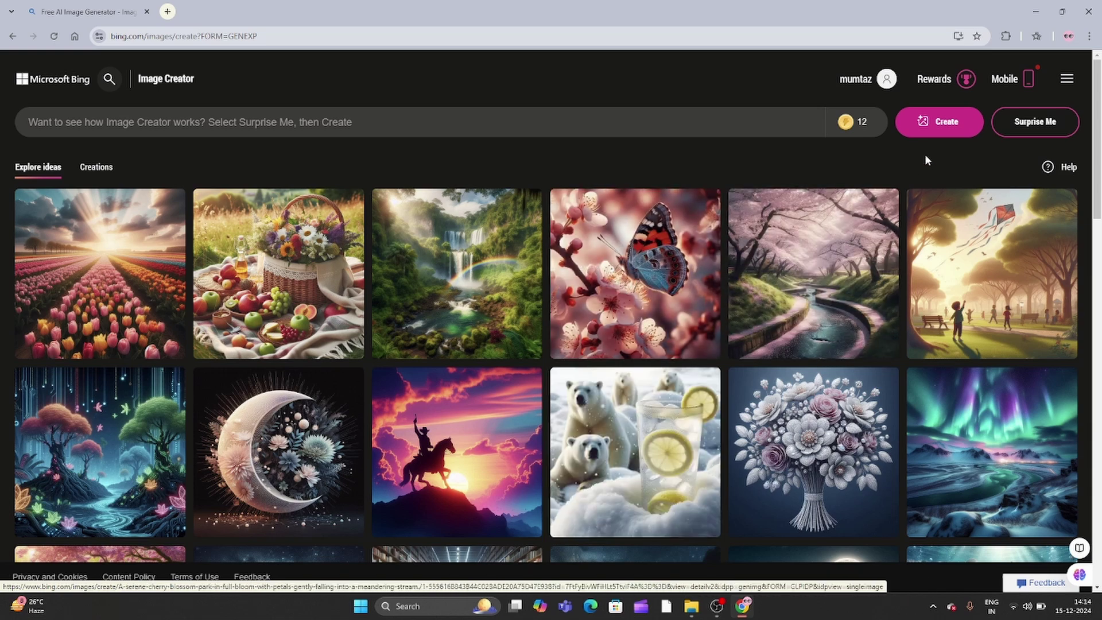
pyautogui.click(1032, 132)
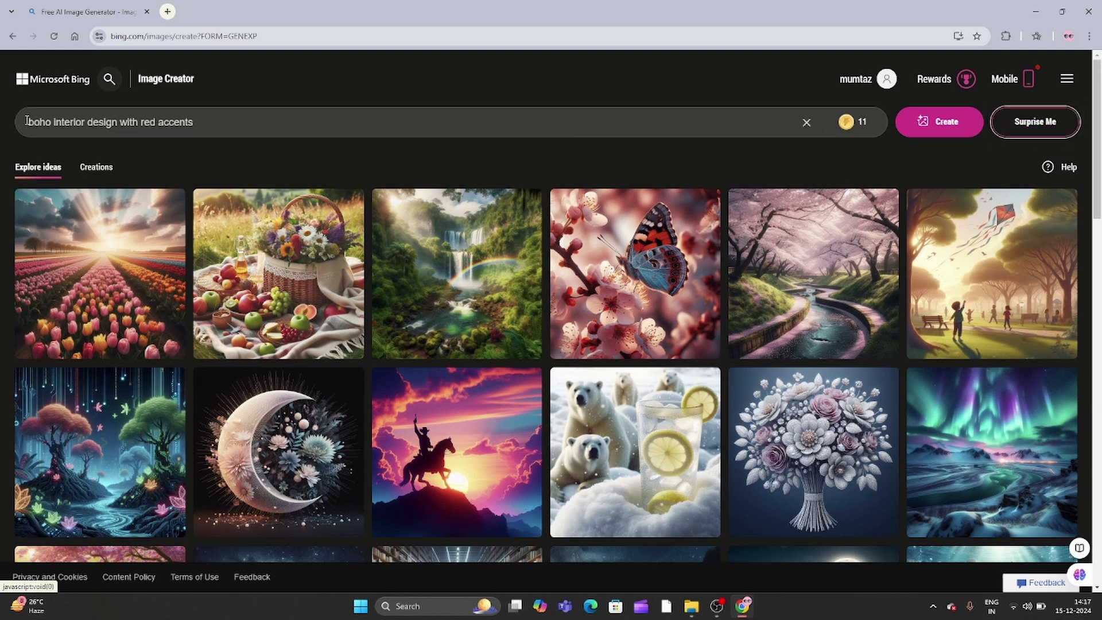
# Generate the red-accent boho interior images and open the top-right image in detail.
pyautogui.click(930, 125)
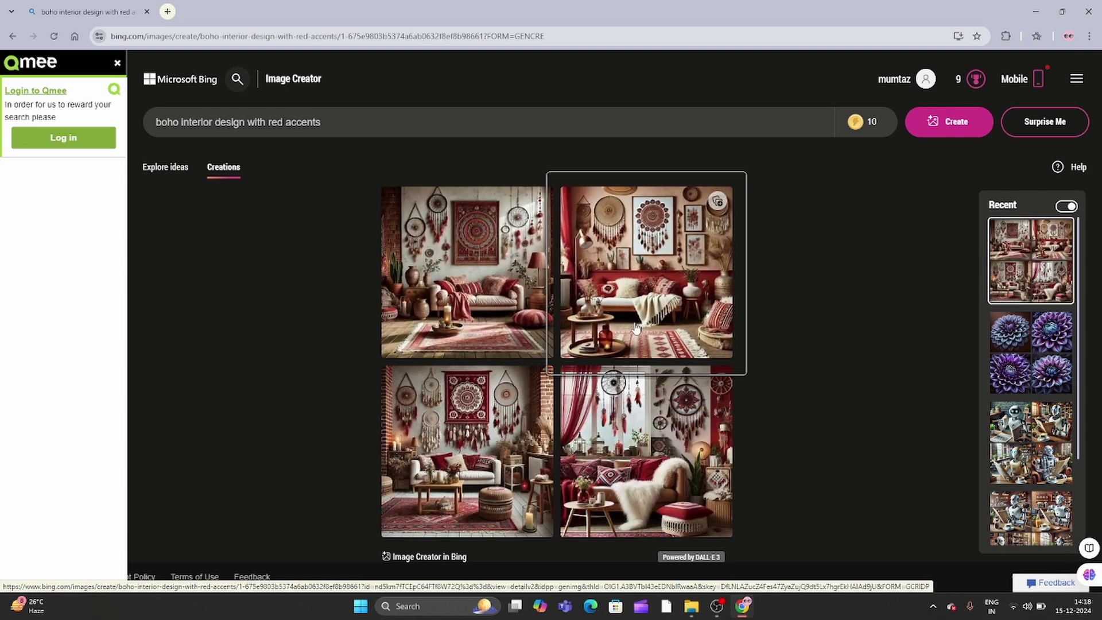
pyautogui.click(610, 327)
pyautogui.click(1065, 78)
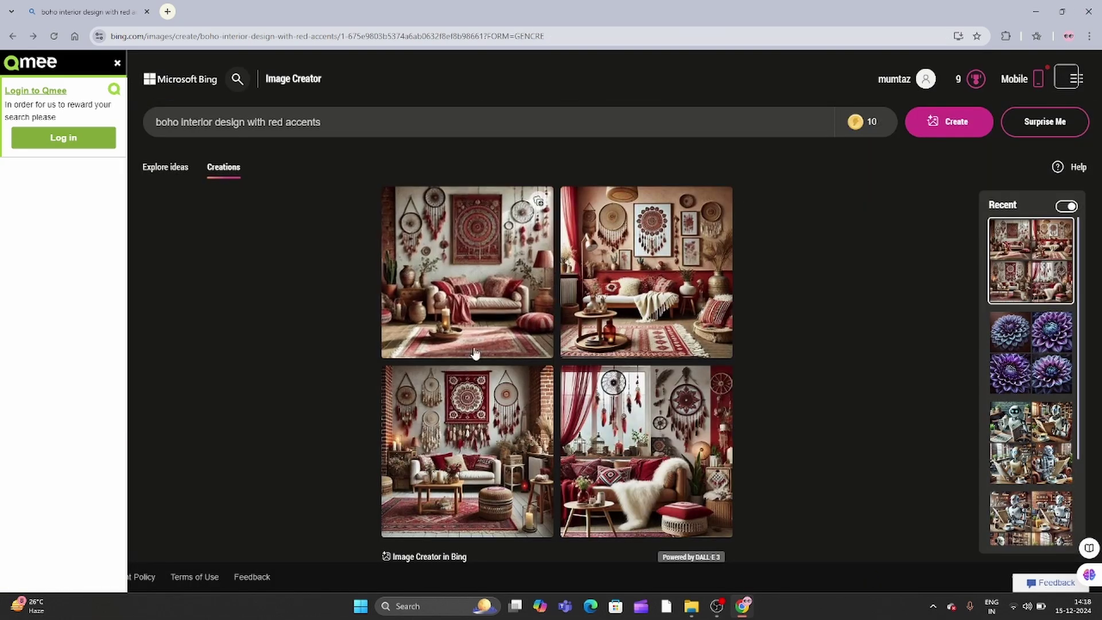
pyautogui.click(629, 328)
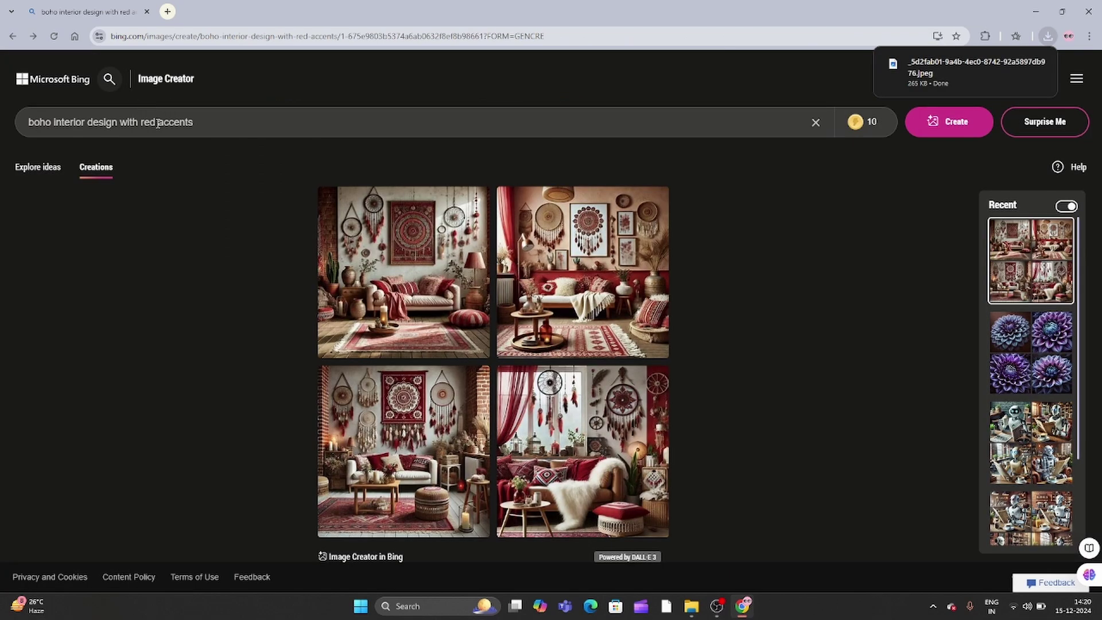
# Change 'red' to 'blue' in the prompt and generate the blue-accent boho interiors.
pyautogui.moveTo(157, 123); pyautogui.dragTo(141, 123)
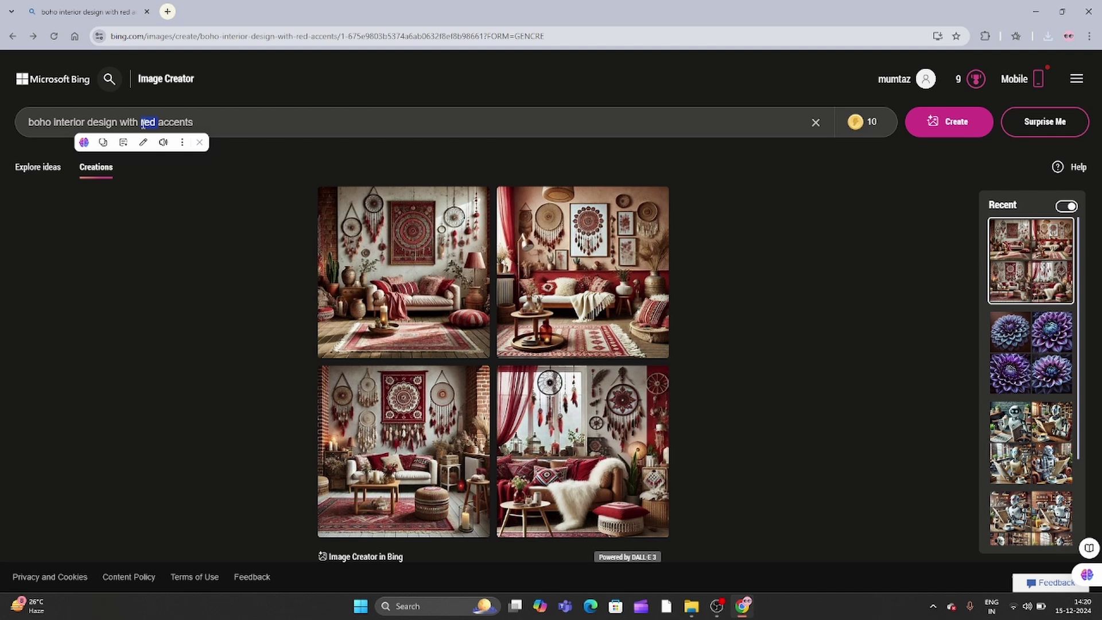
pyautogui.write('blue')
pyautogui.press('Return')
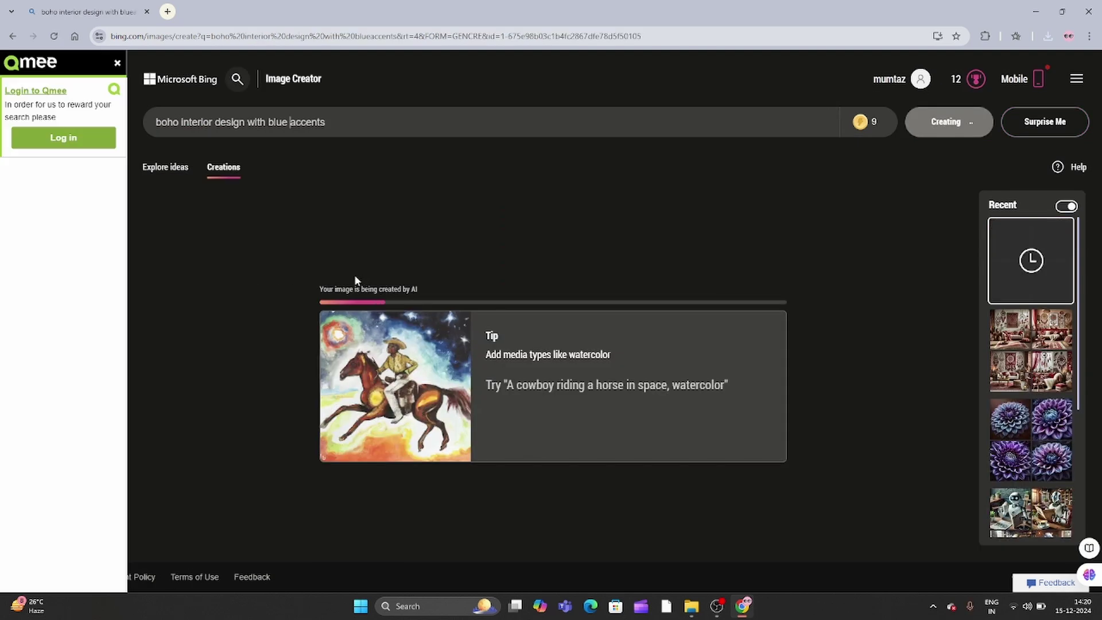